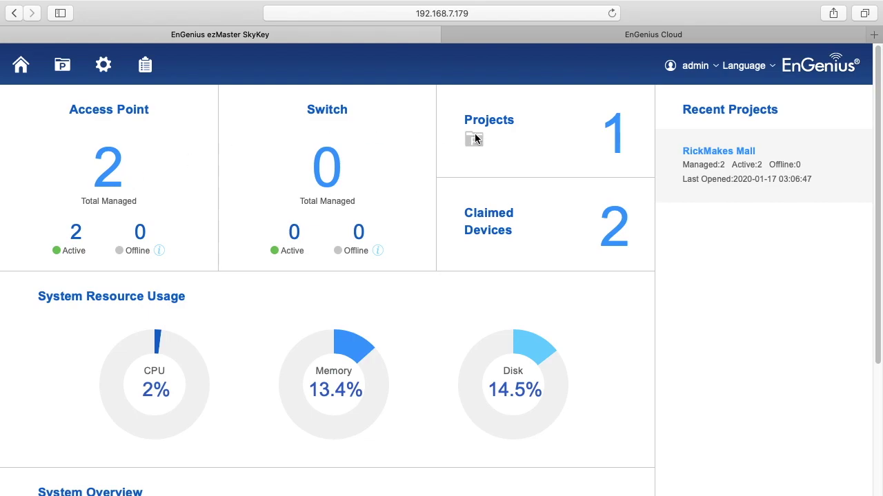
- Create a new organization named 'SkyKey Org' in EnGenius Cloud
click(624, 34)
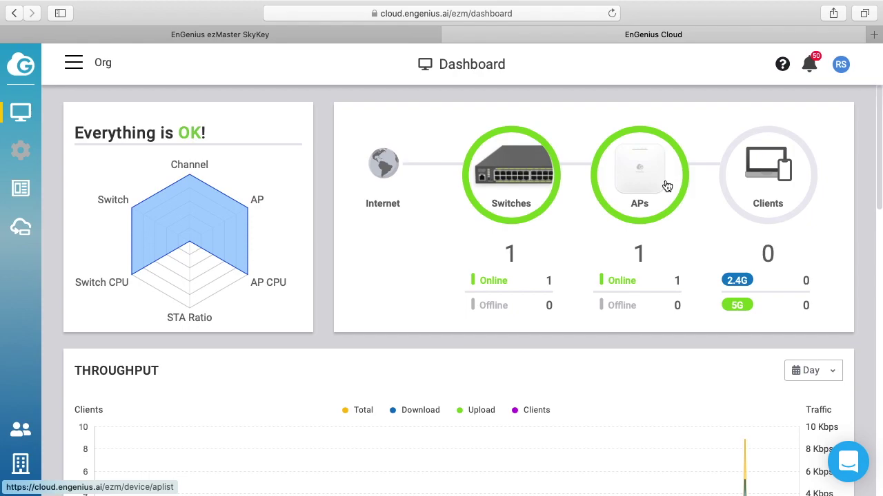
click(338, 34)
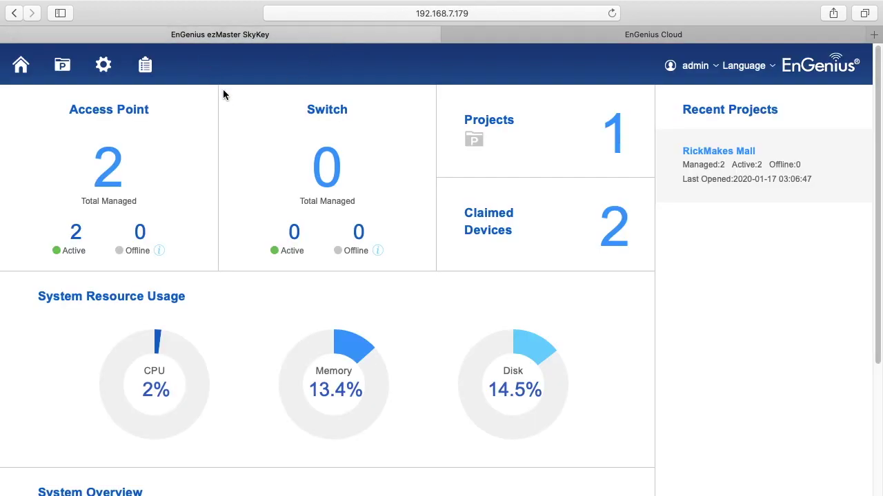
click(680, 34)
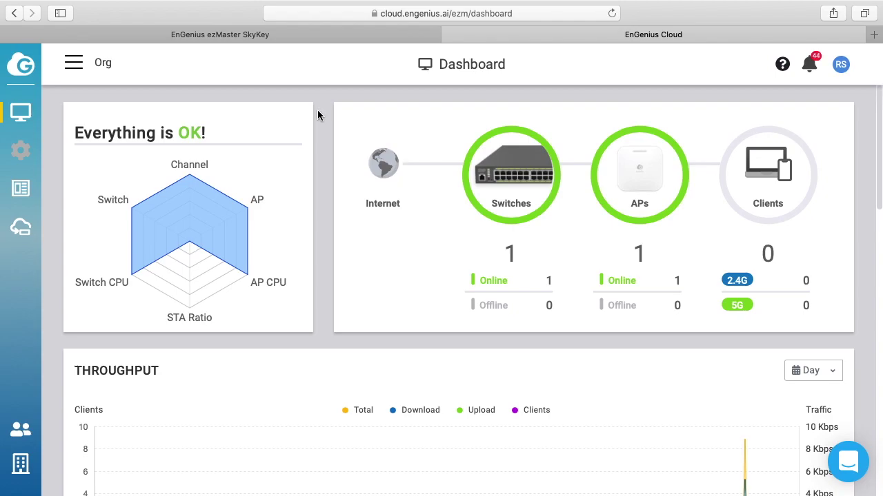
click(74, 64)
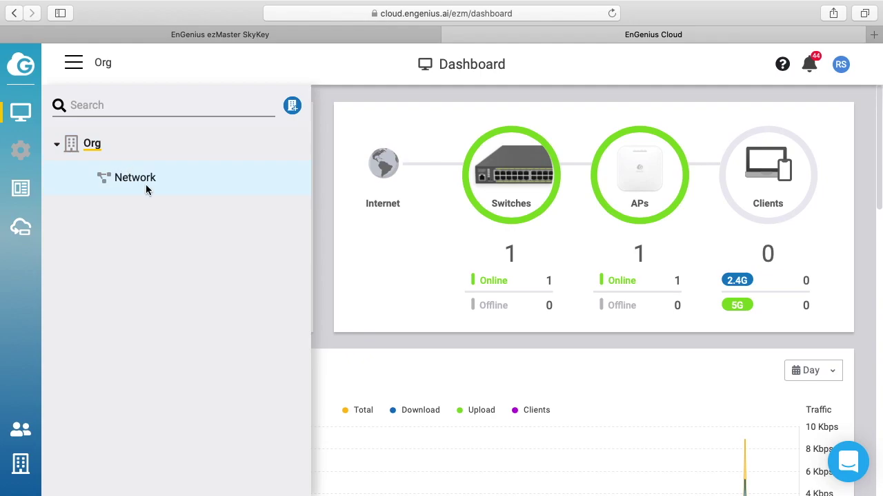
click(292, 106)
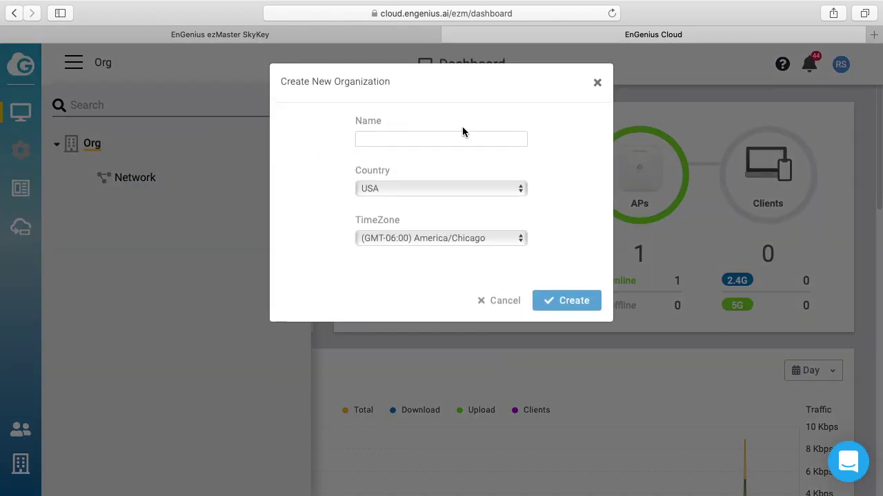
click(437, 139)
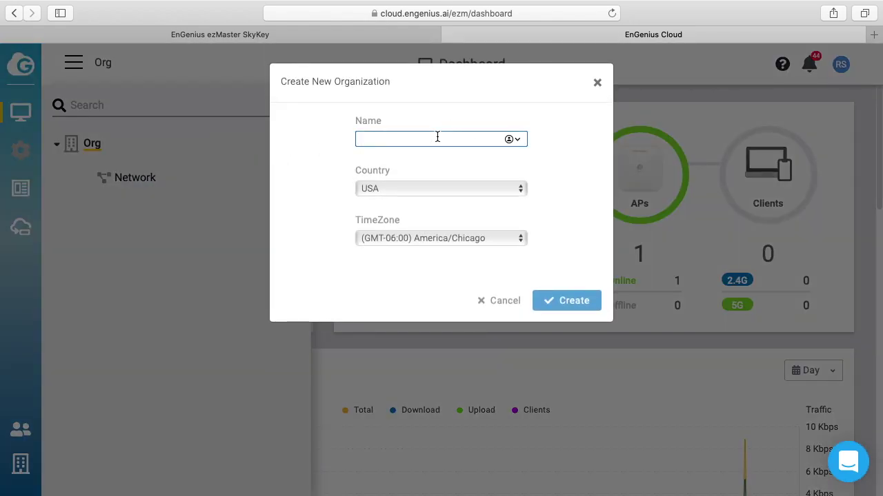
text(SkyKey Org)
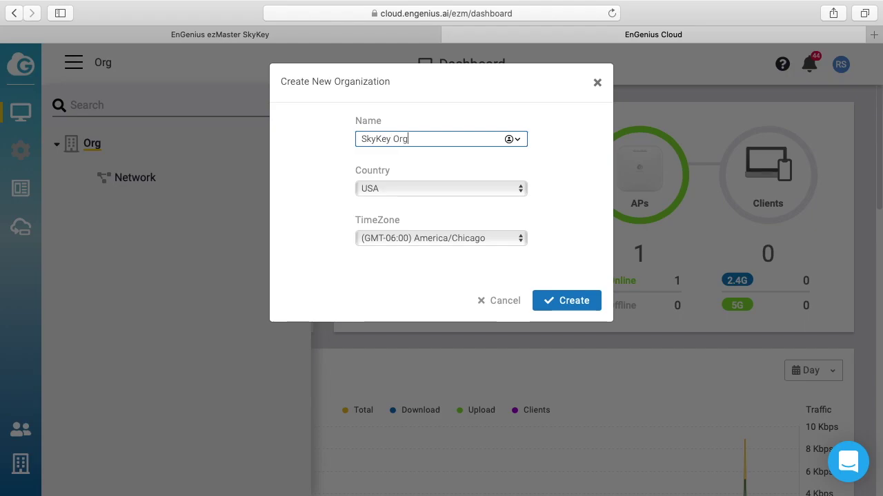
key(Return)
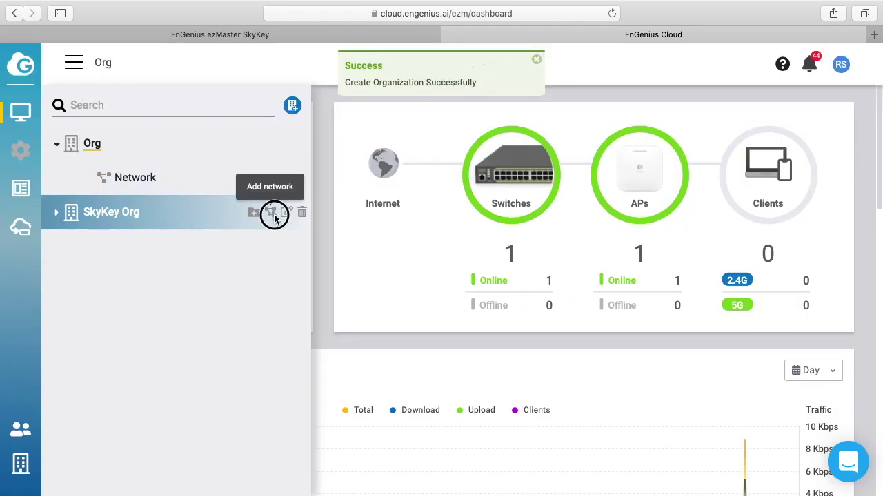
- Add a 'SkyKey Network' network under SkyKey Org and open its dashboard
click(274, 213)
click(402, 143)
text(Sk)
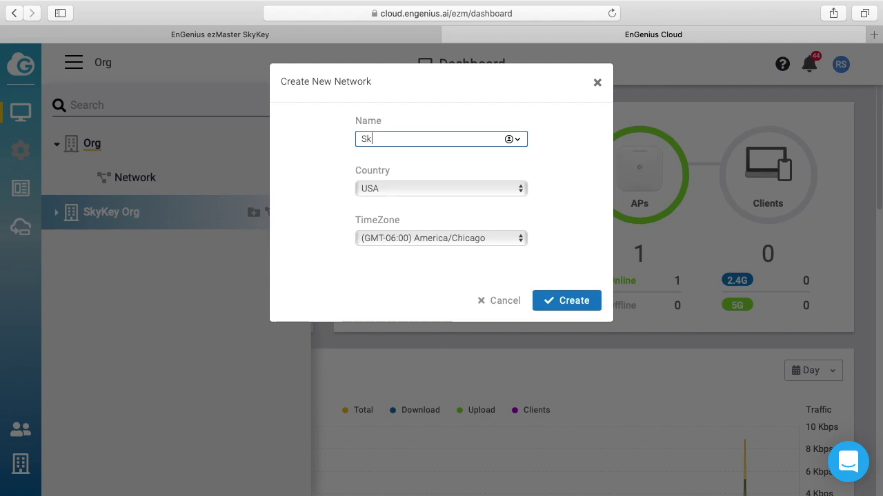
text(yKey Network)
click(571, 304)
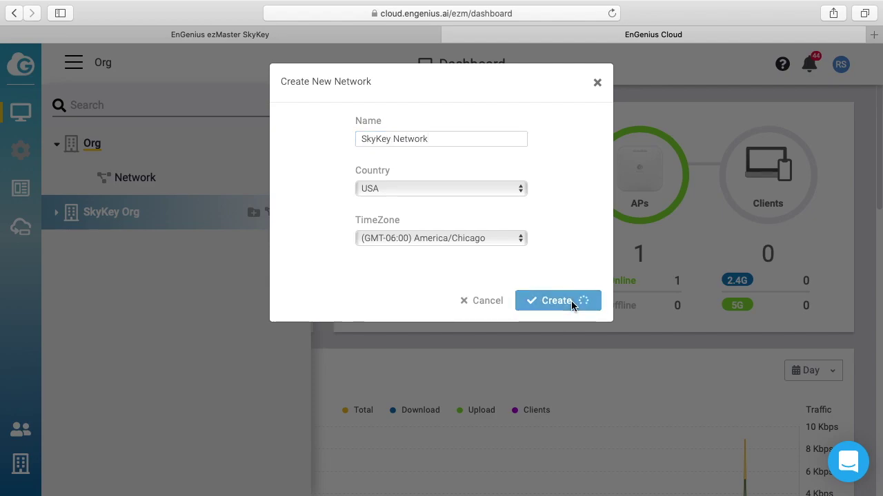
click(55, 212)
click(142, 246)
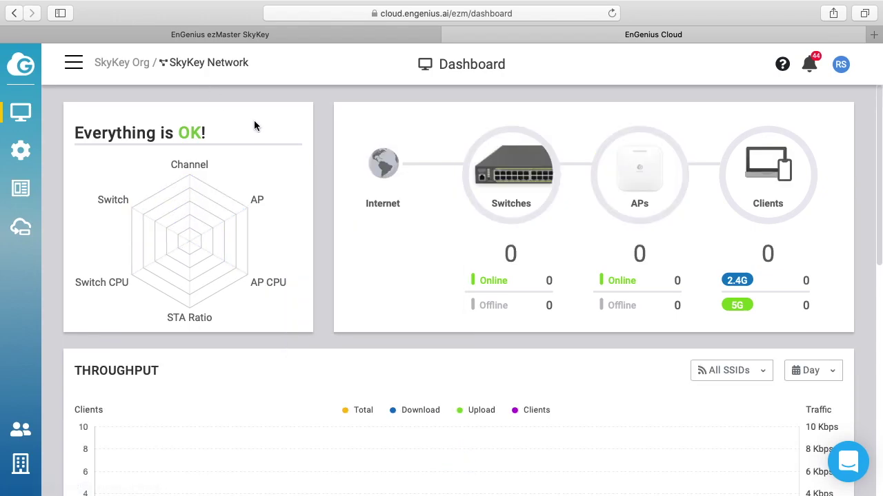
mouse_move(21, 464)
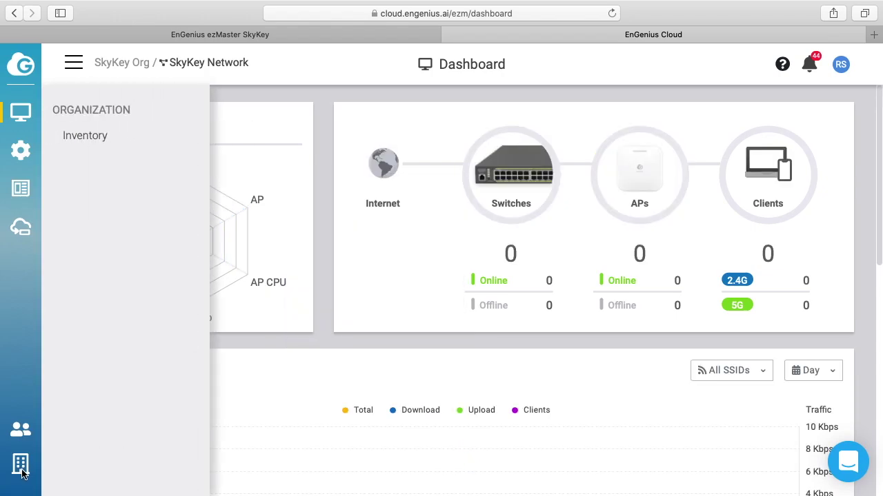
- Register the SkyKey I controller in Inventory by pasting its serial number
click(95, 141)
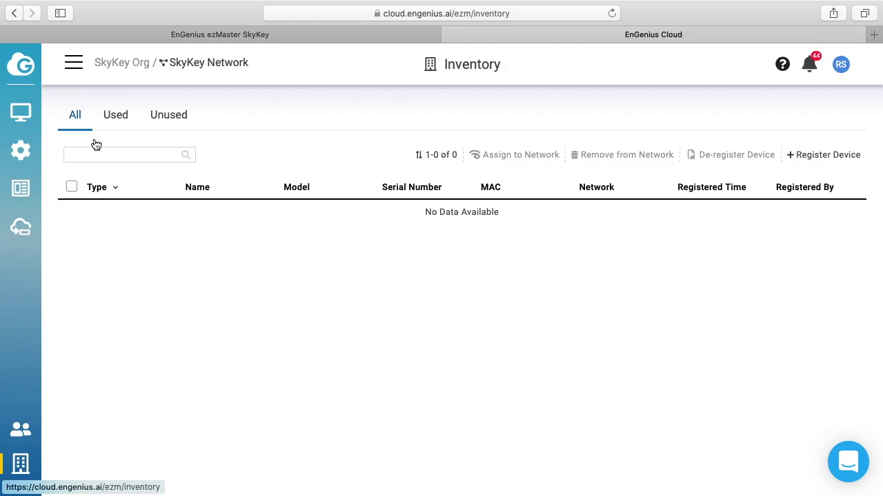
click(811, 158)
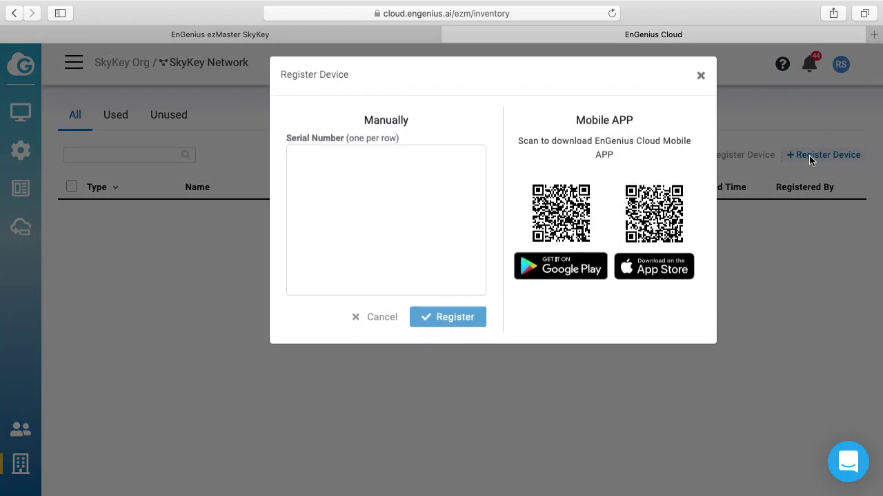
click(390, 190)
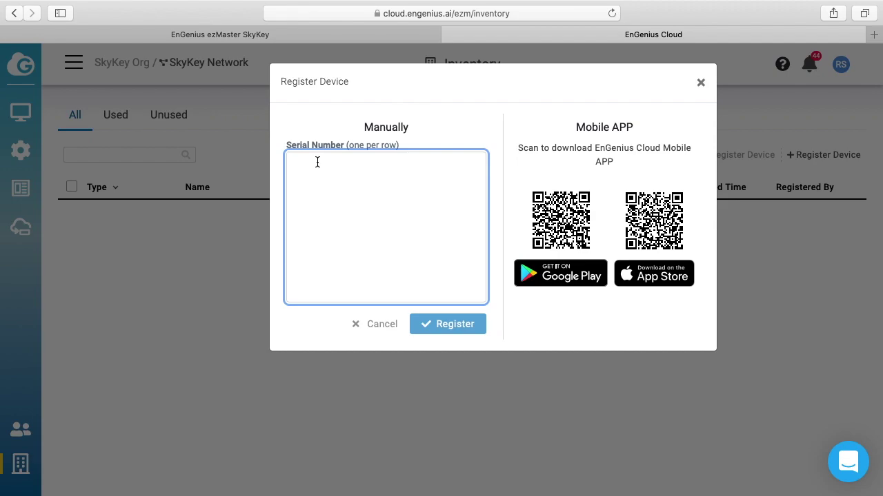
right_click(311, 161)
click(328, 196)
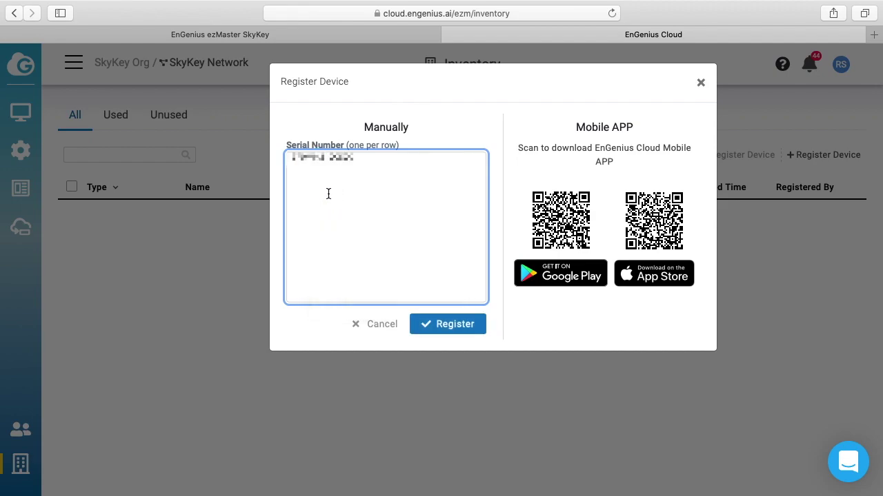
click(449, 325)
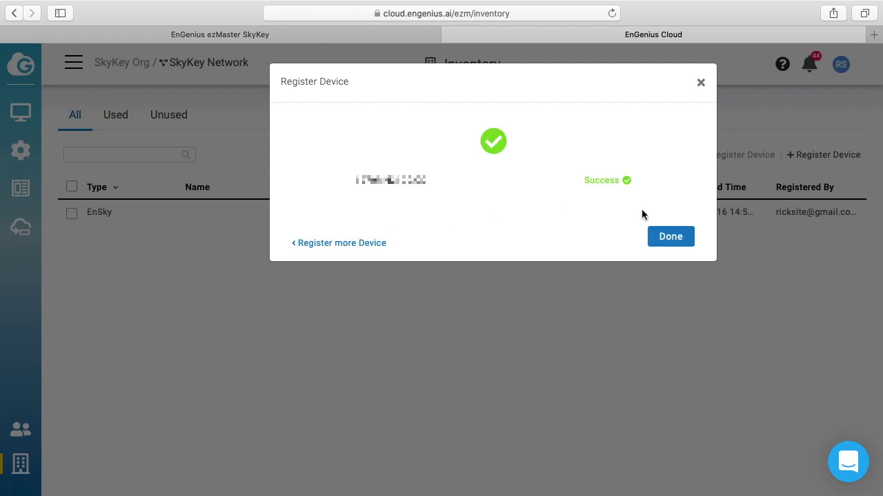
click(669, 238)
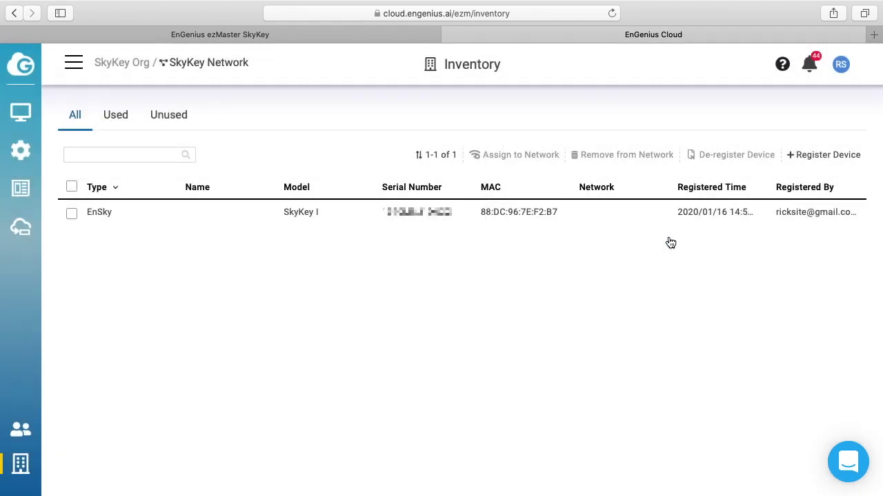
- Enable Remote Access to EnGenius Cloud in ezMaster SkyKey's Global Settings and apply it
click(184, 36)
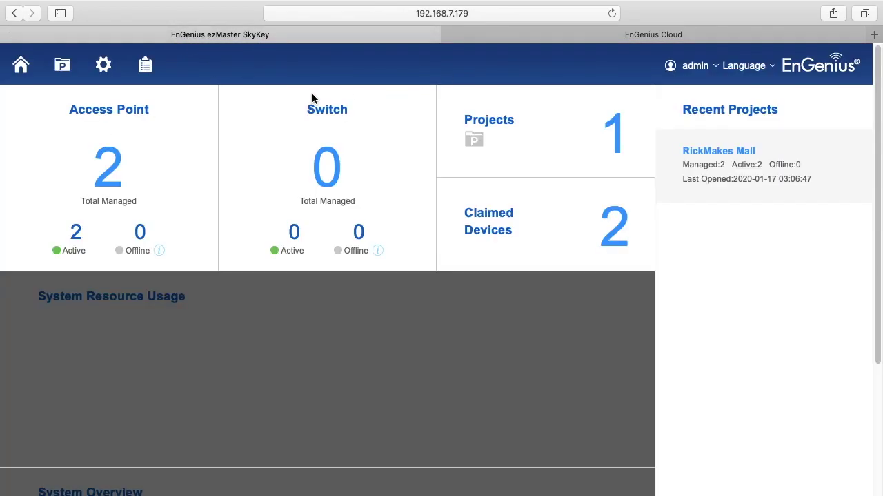
click(105, 72)
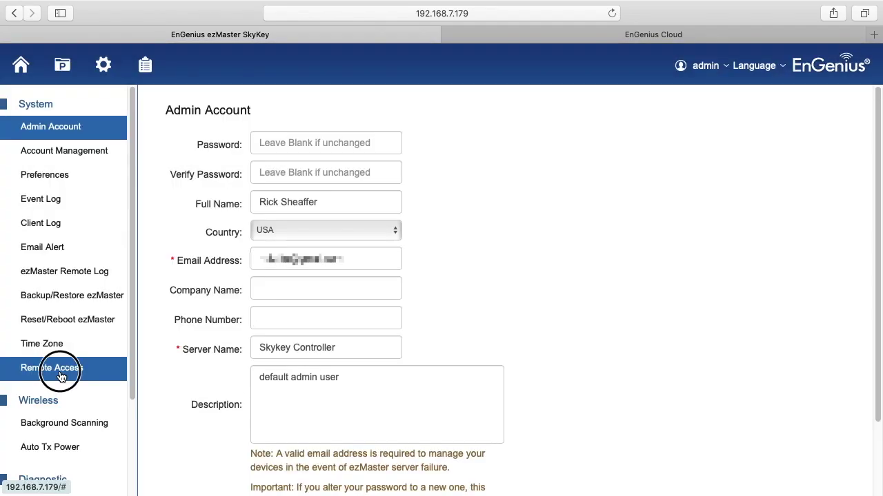
click(55, 369)
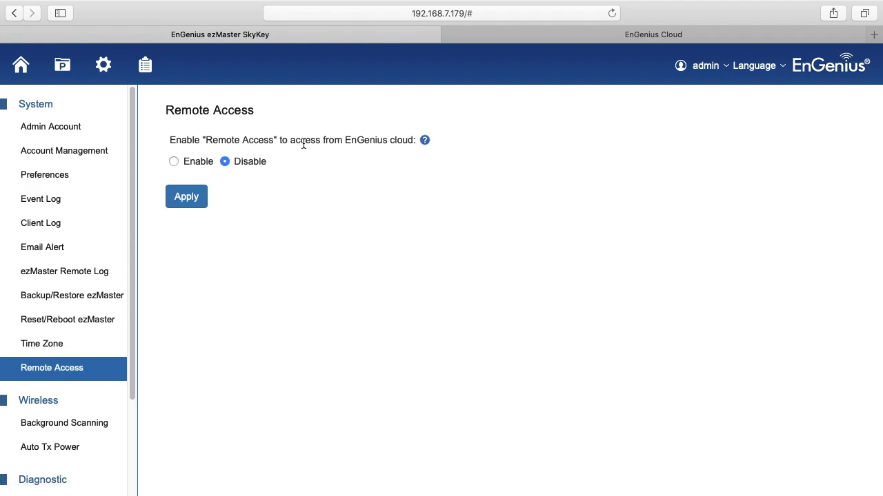
click(174, 161)
click(185, 198)
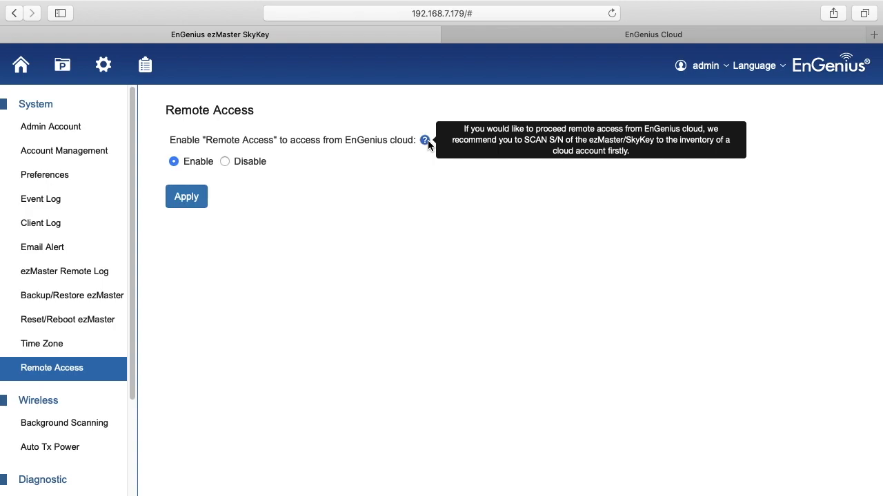
- Add the SkyKey I device from inventory to SkyKey Network's EnSky list
click(575, 35)
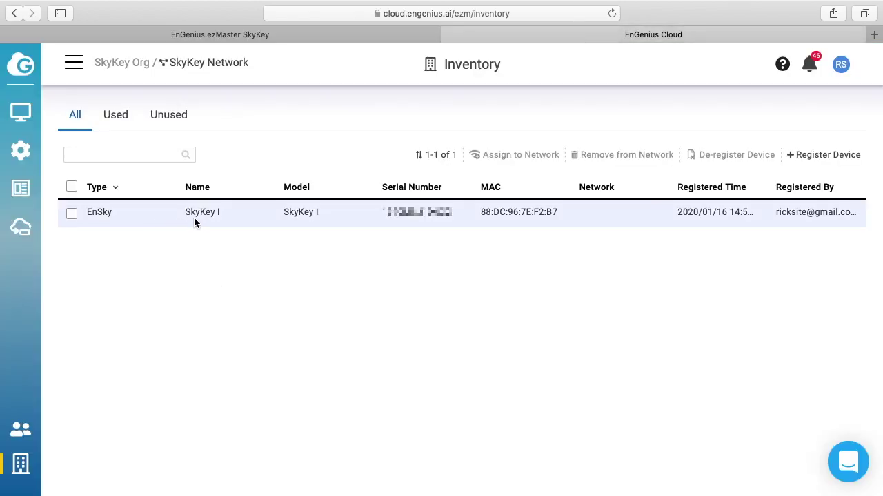
click(20, 231)
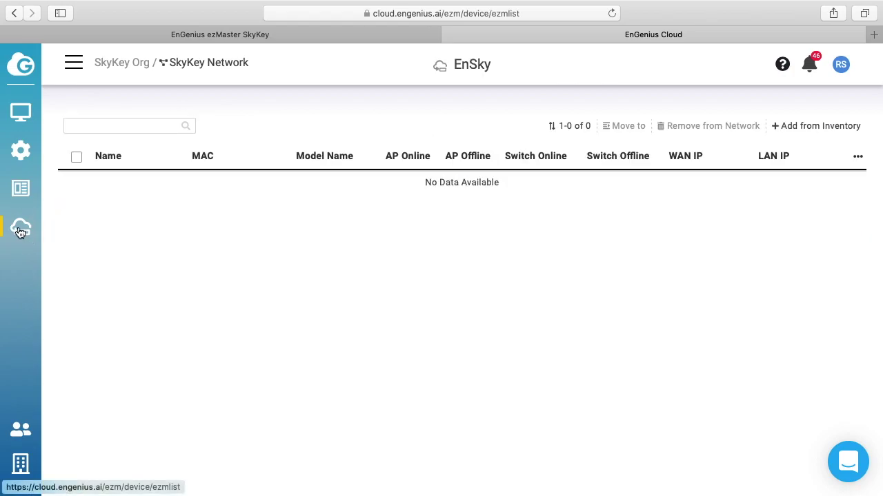
click(815, 128)
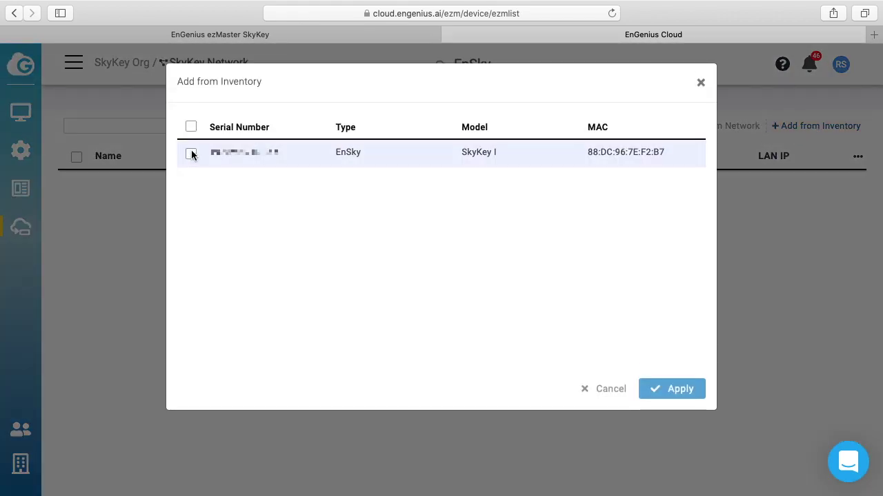
click(191, 153)
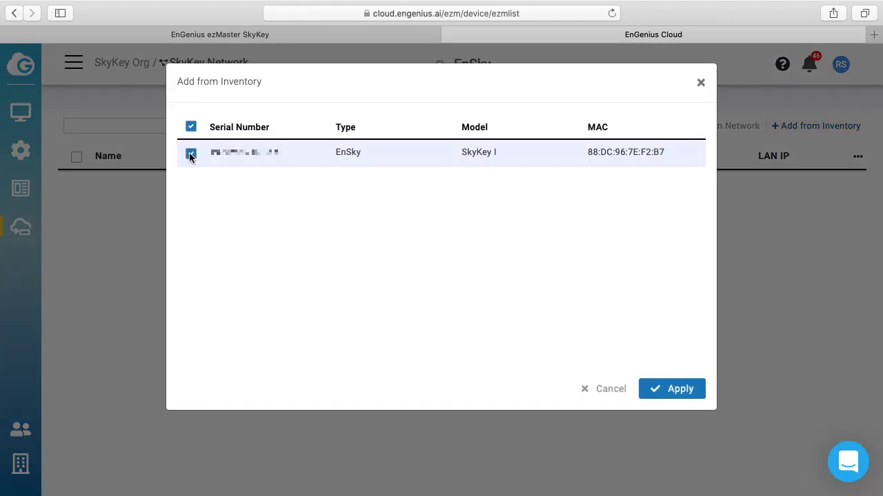
click(673, 390)
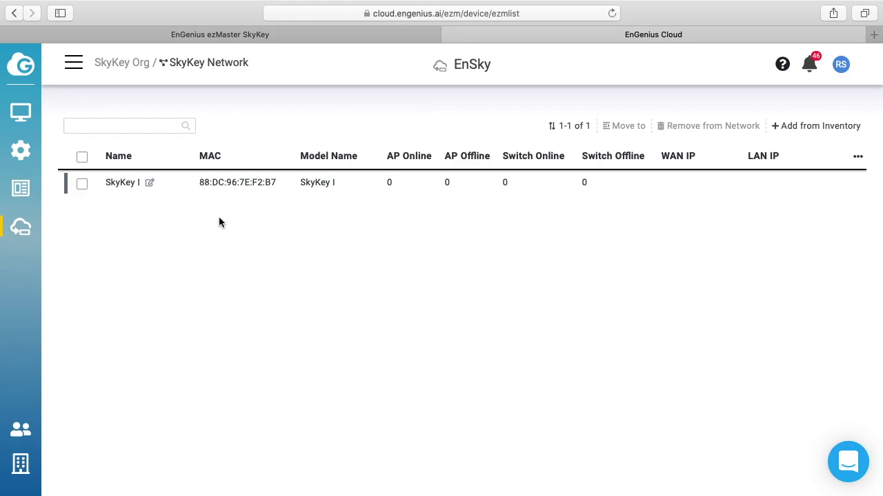
click(74, 62)
- Show the Actions column in the EnSky table and Connect to SkyKey I remotely
click(75, 68)
click(858, 162)
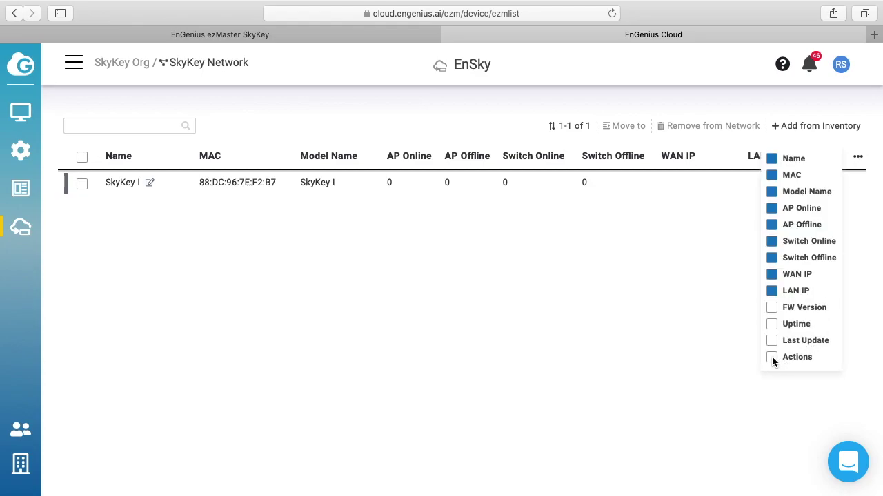
click(795, 358)
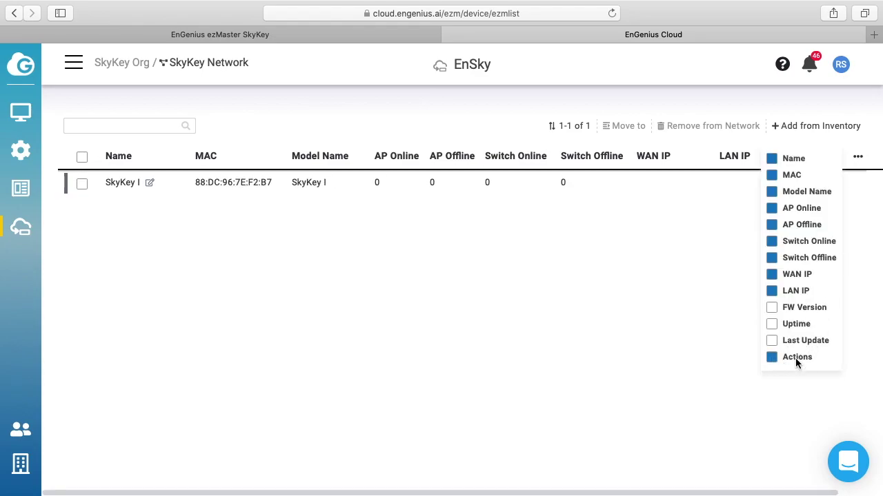
click(659, 336)
click(823, 182)
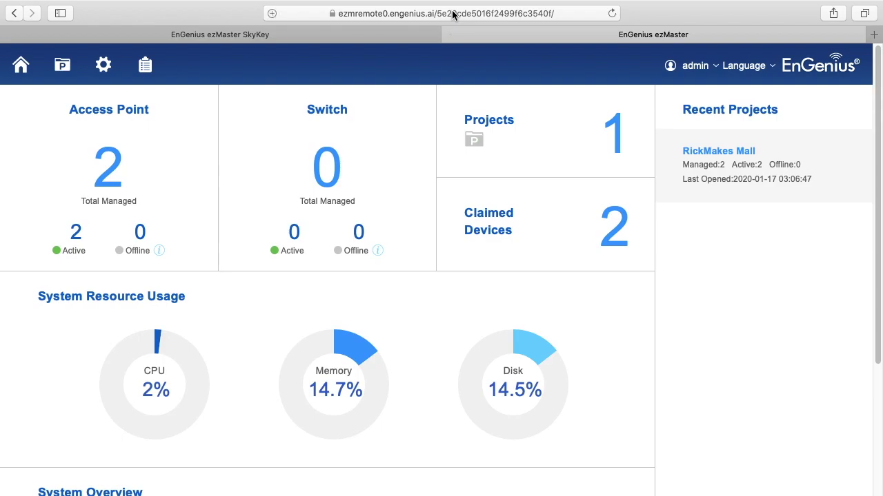
click(290, 38)
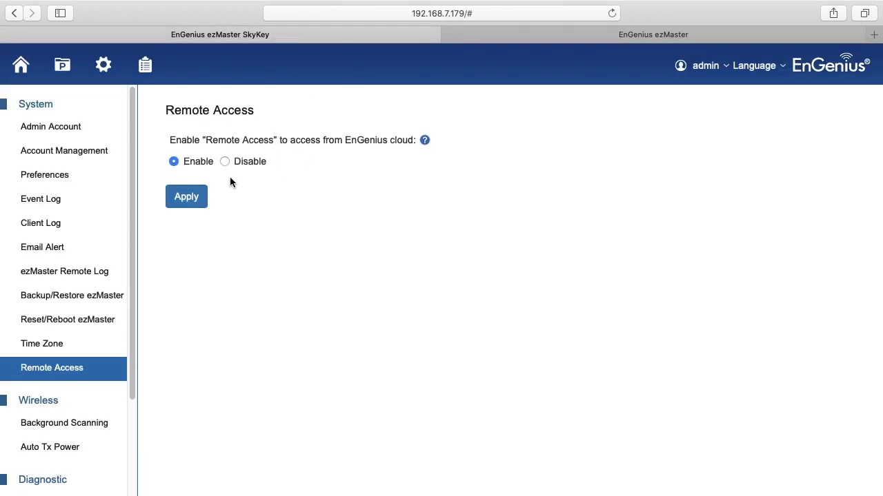
click(23, 70)
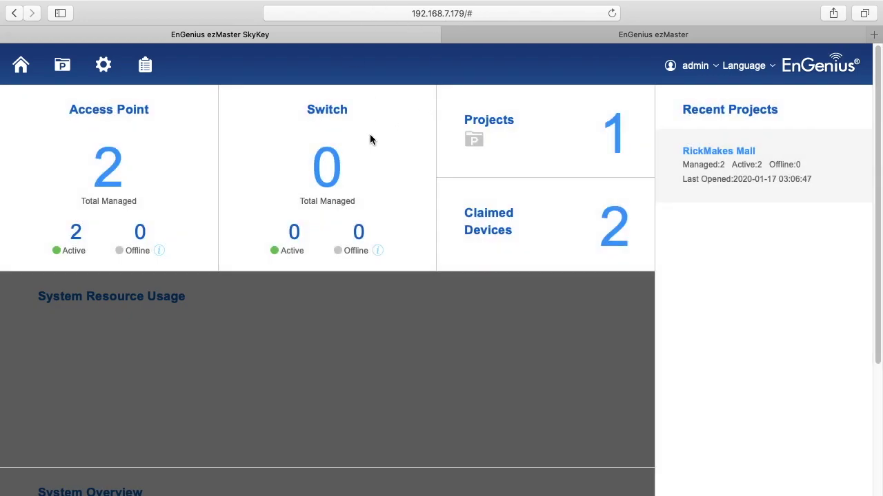
click(525, 36)
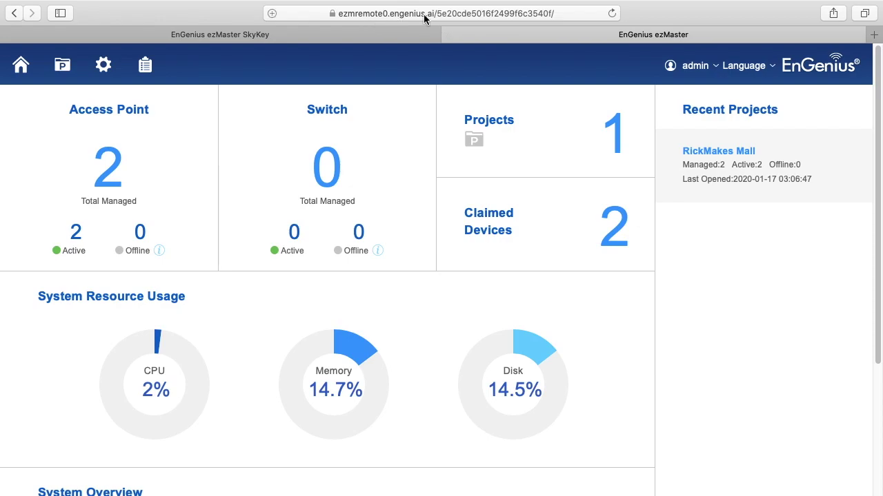